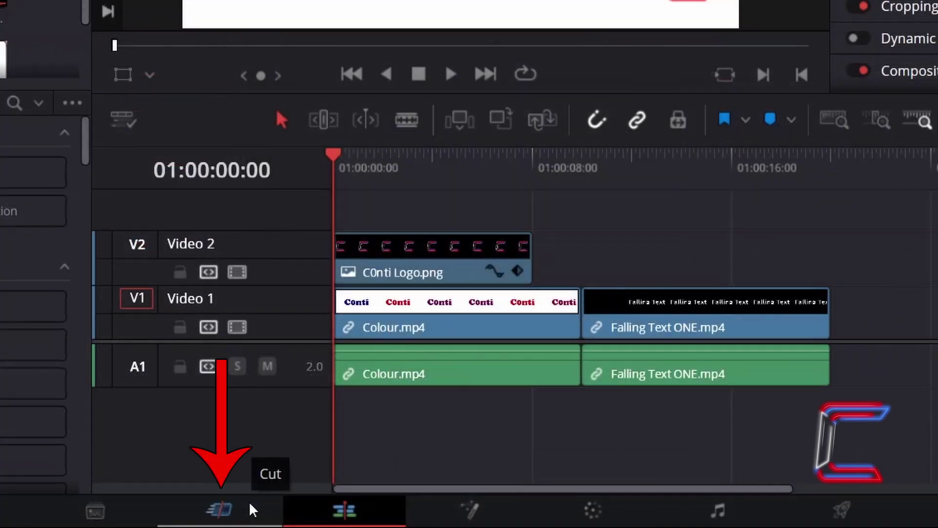
Go to the Cut page and put the playhead at 01:00:05:00.
click(248, 501)
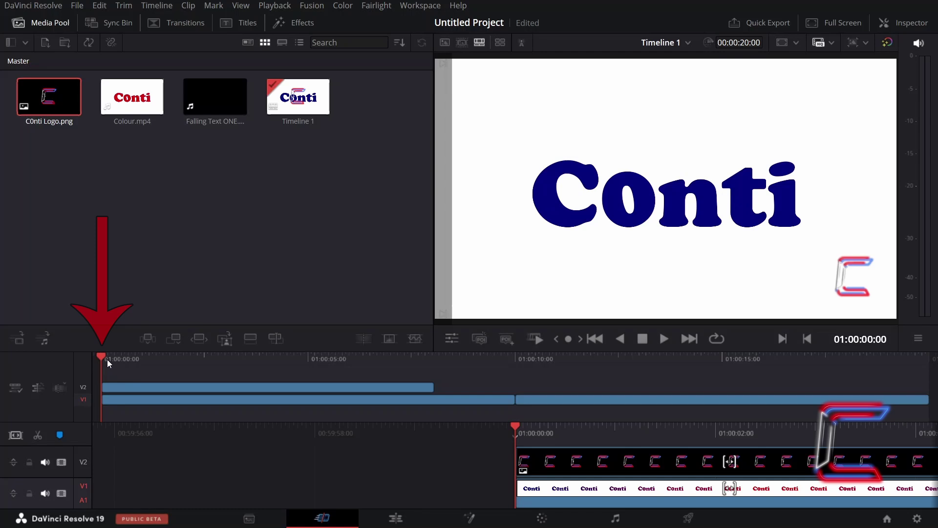
drag(104, 358, 140, 358)
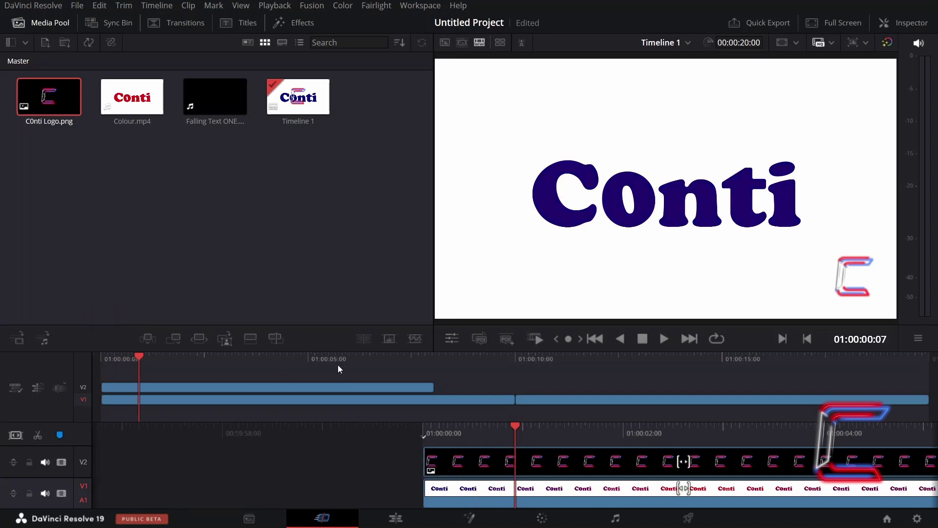
drag(331, 358, 311, 360)
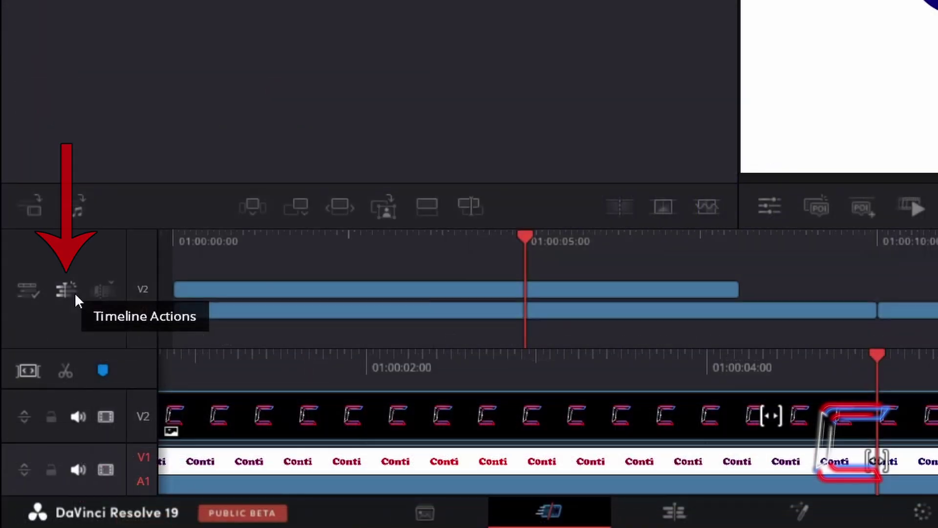
Split the logo and Colour clips at 5 seconds with Split Clips, then back the playhead off.
click(36, 387)
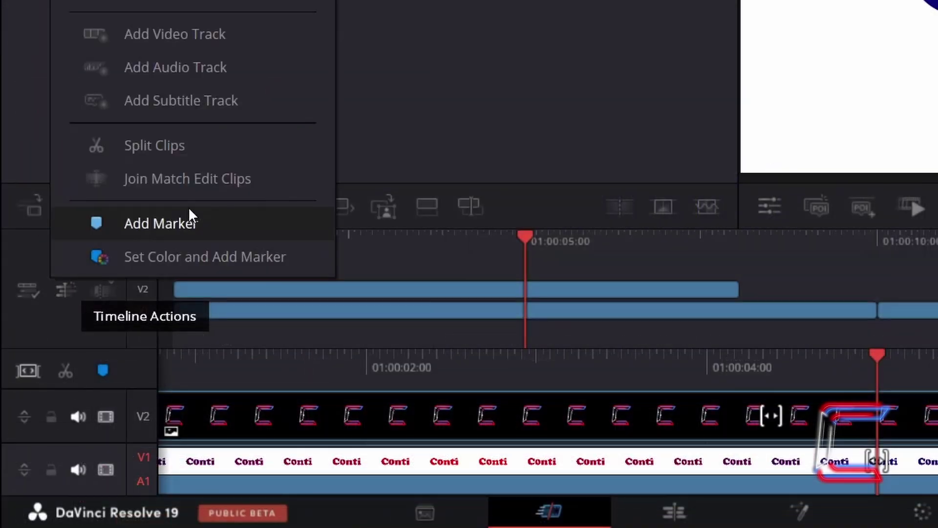
click(223, 146)
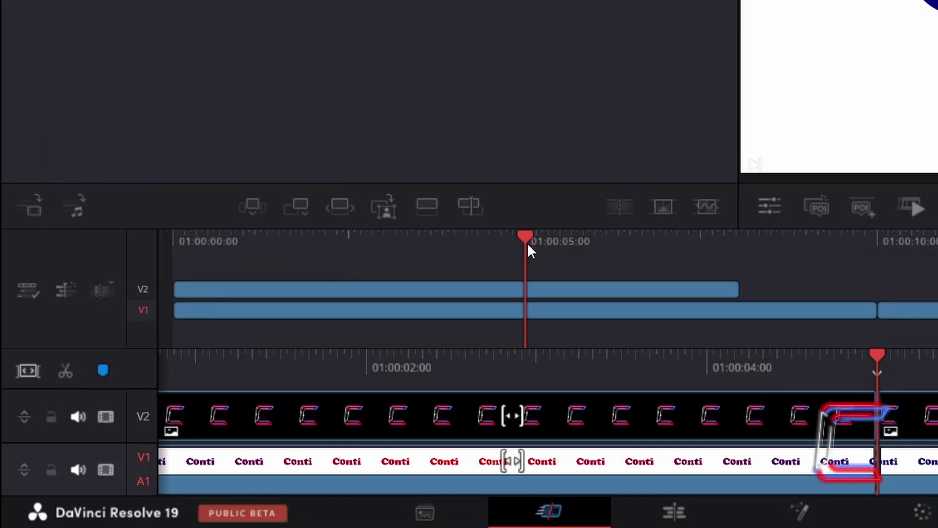
drag(528, 244, 463, 248)
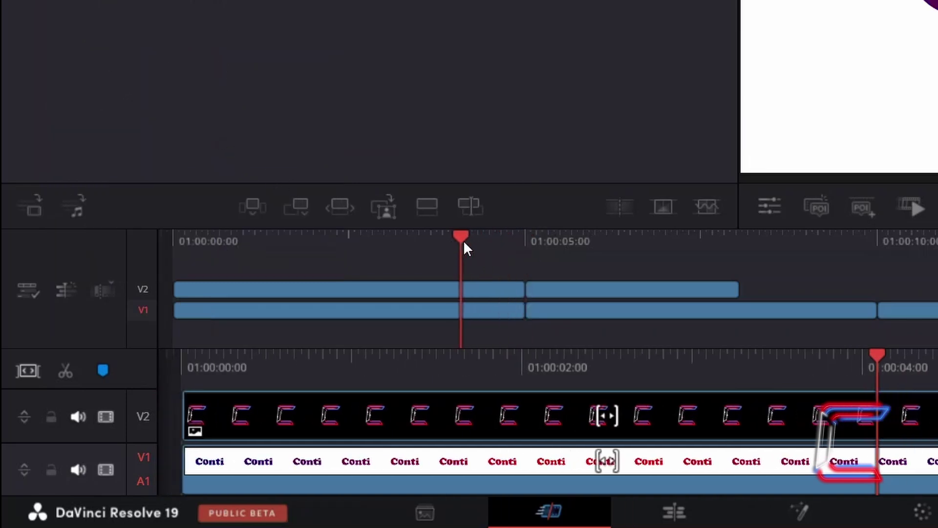
Place the playhead near the 5-second cut and rejoin the clips with Join Match Edit Clips.
drag(464, 244, 461, 243)
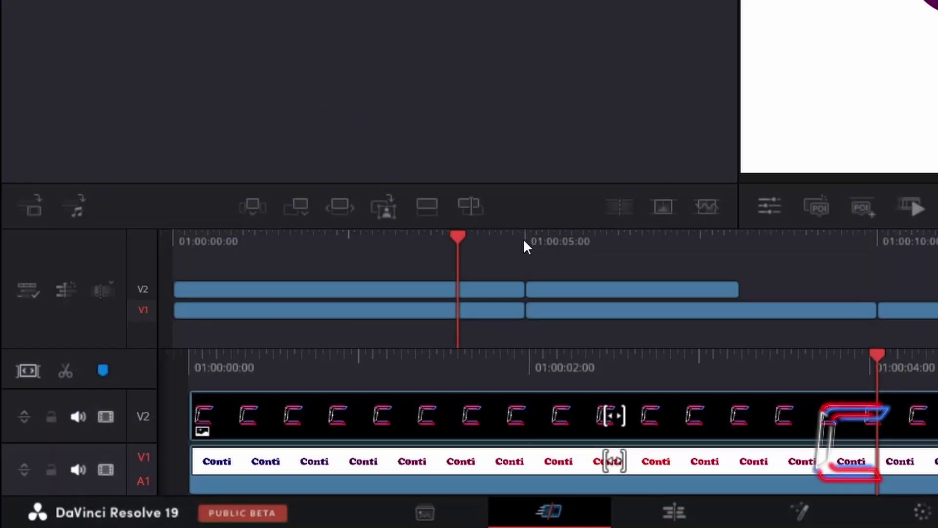
drag(456, 242, 524, 243)
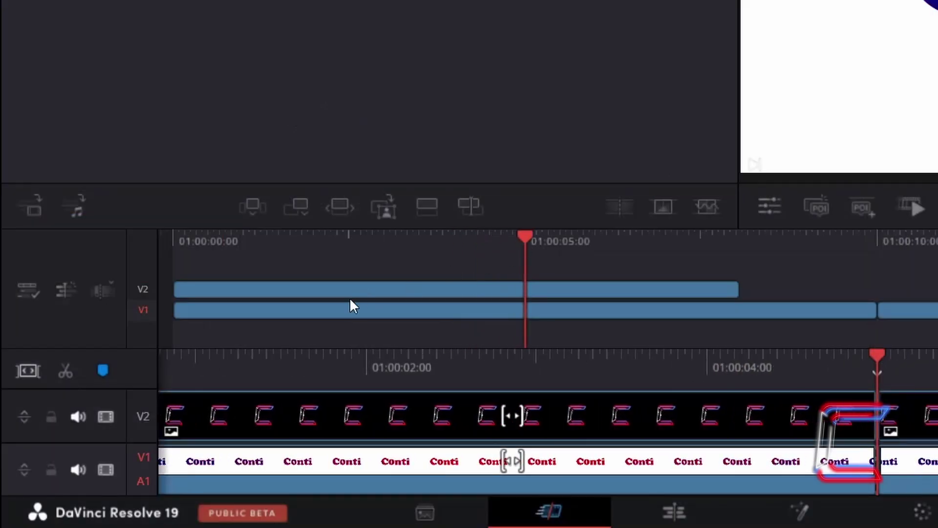
click(72, 301)
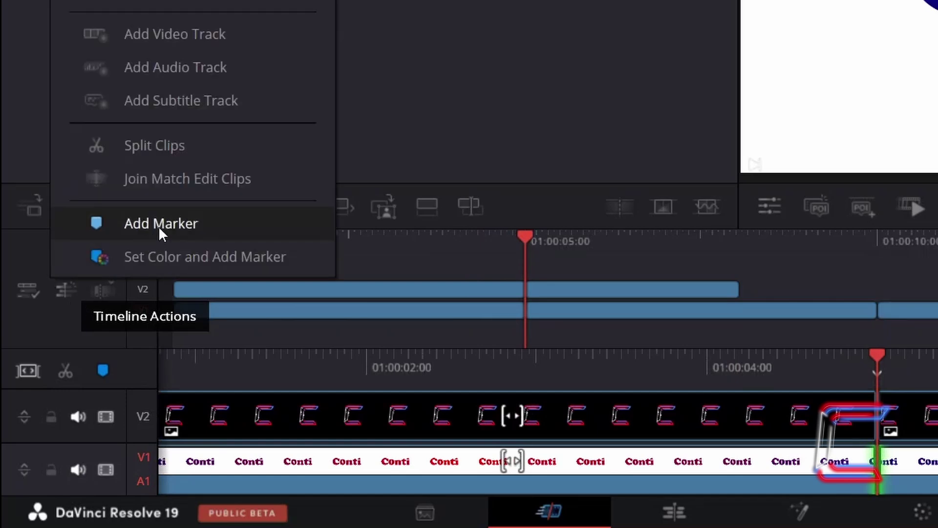
click(195, 189)
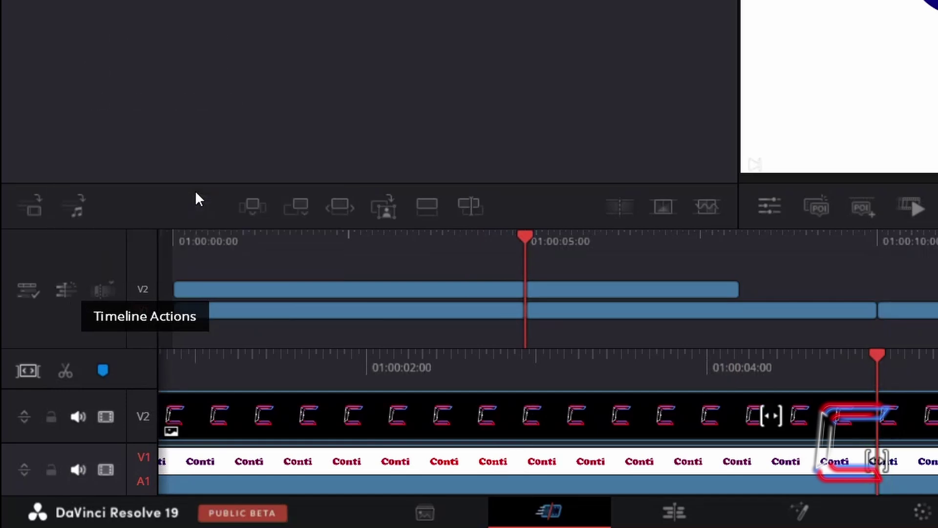
Try Join Match Edit Clips at the 10-second Colour/Falling Text cut, raising an error.
drag(526, 247, 454, 250)
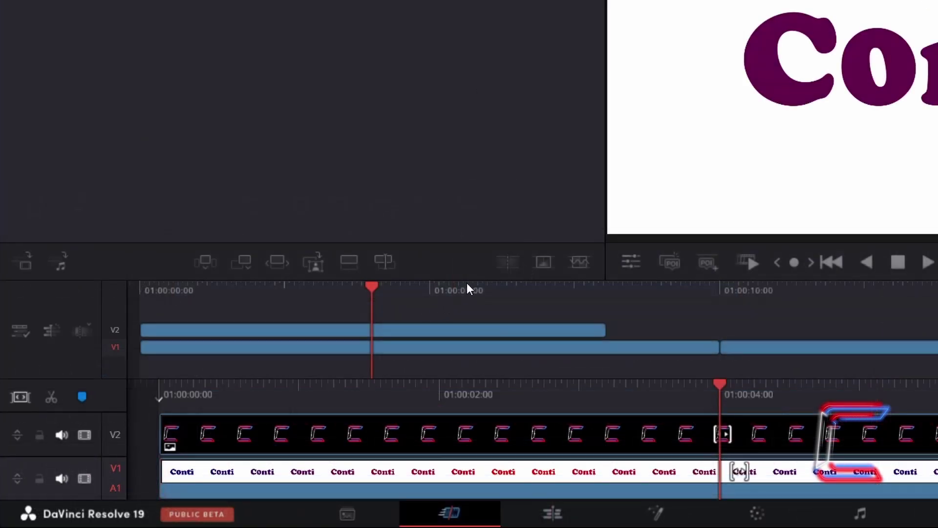
drag(477, 293, 719, 286)
right_click(46, 327)
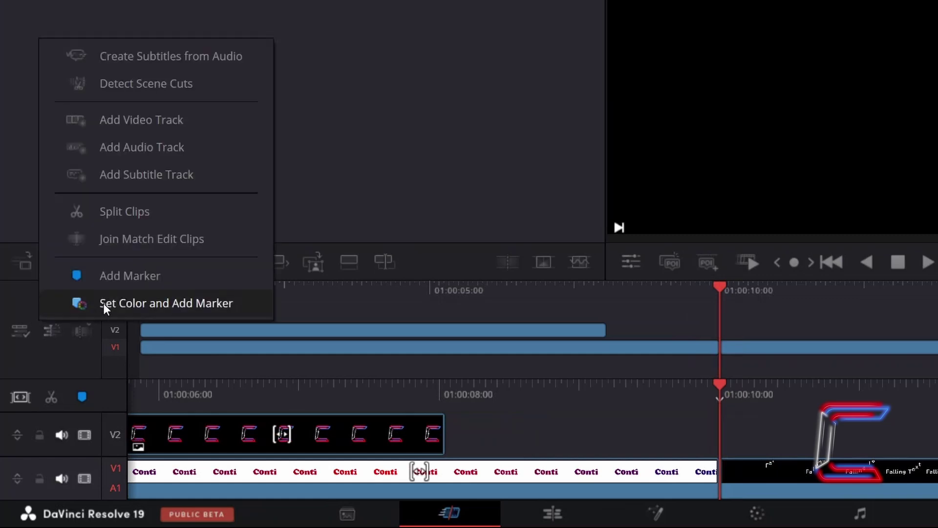
click(152, 239)
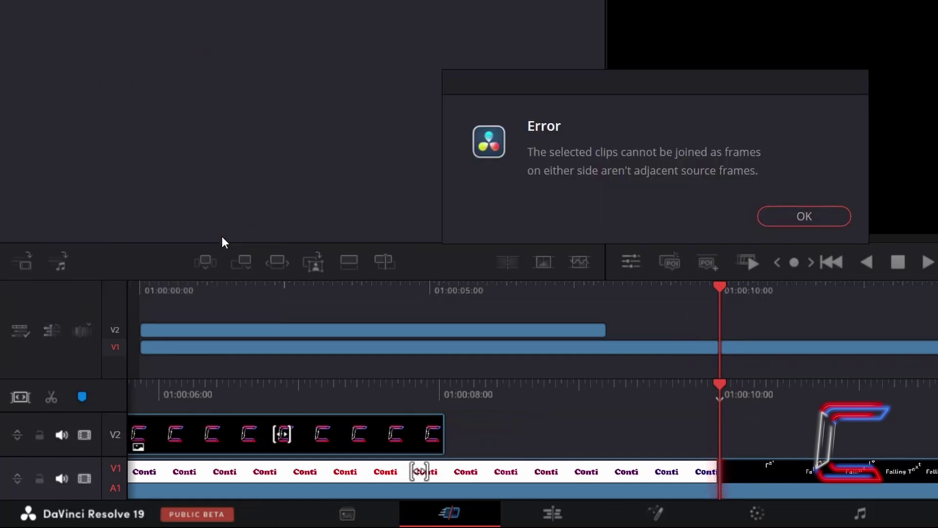
Dismiss the join error and select the Falling Text ONE clip in the Media Pool.
click(788, 218)
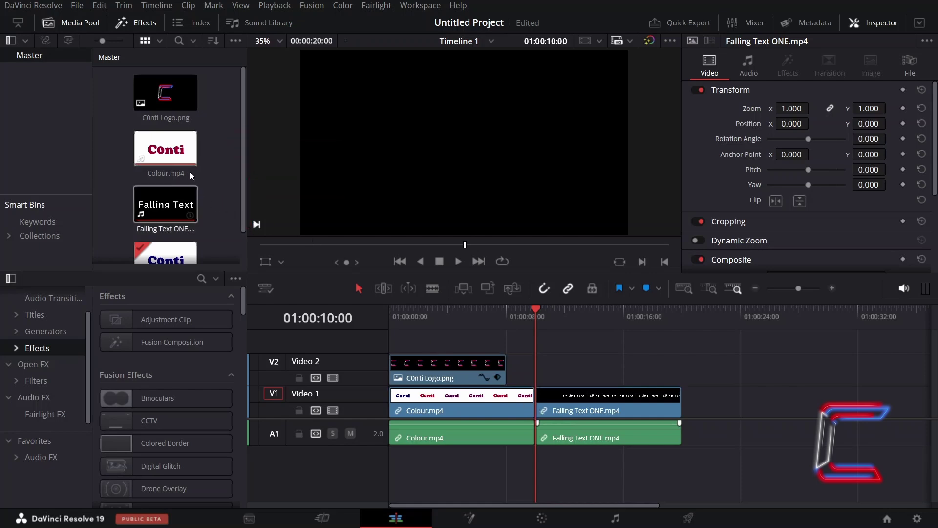
click(184, 206)
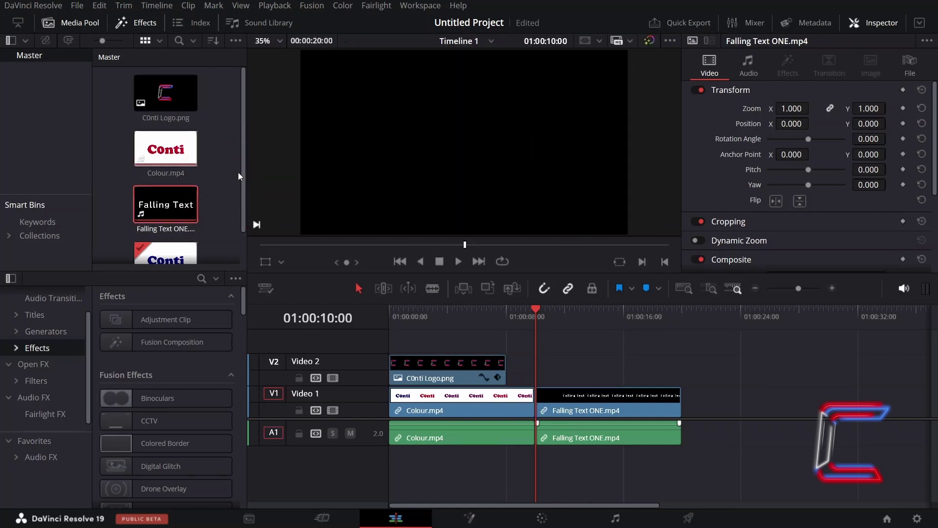